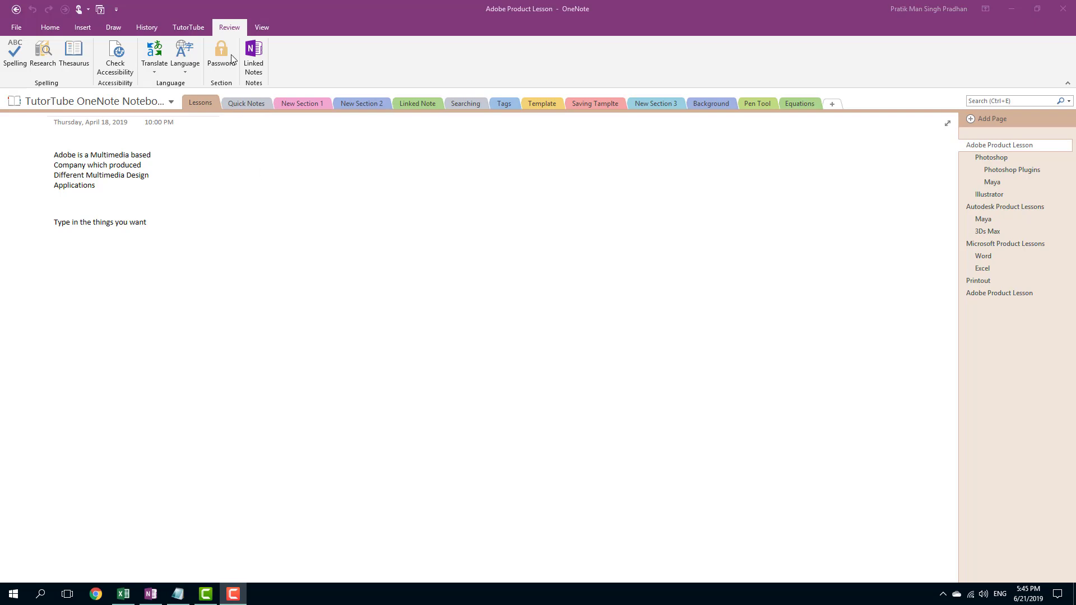
Password-protect the Lessons section by entering and confirming a section password, keeping the existing section backups.
{"action": "left_click", "coordinate": [229, 29]}
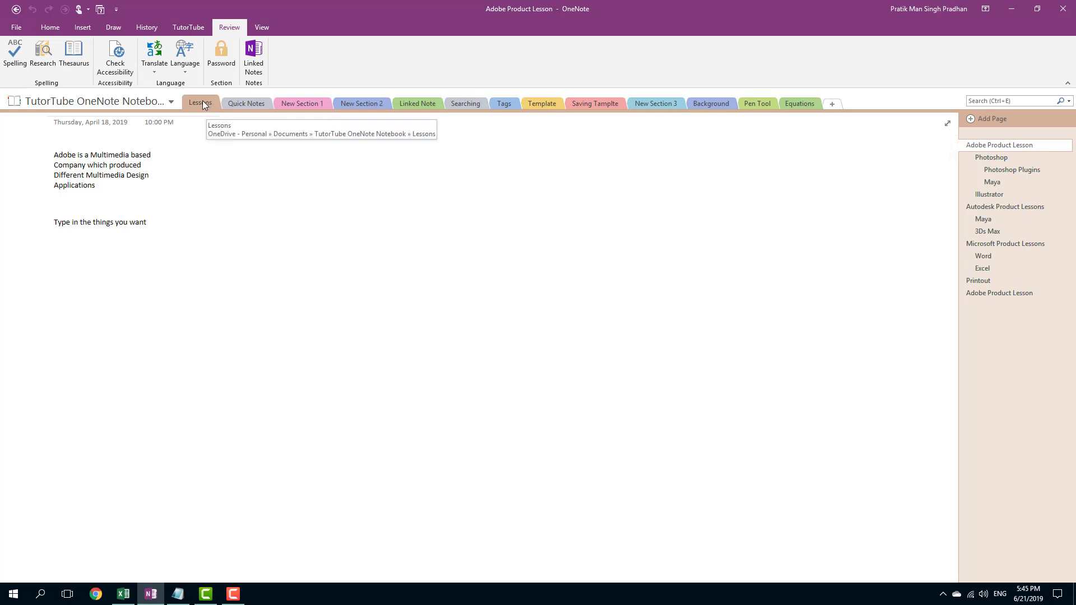
{"action": "left_click", "coordinate": [224, 56]}
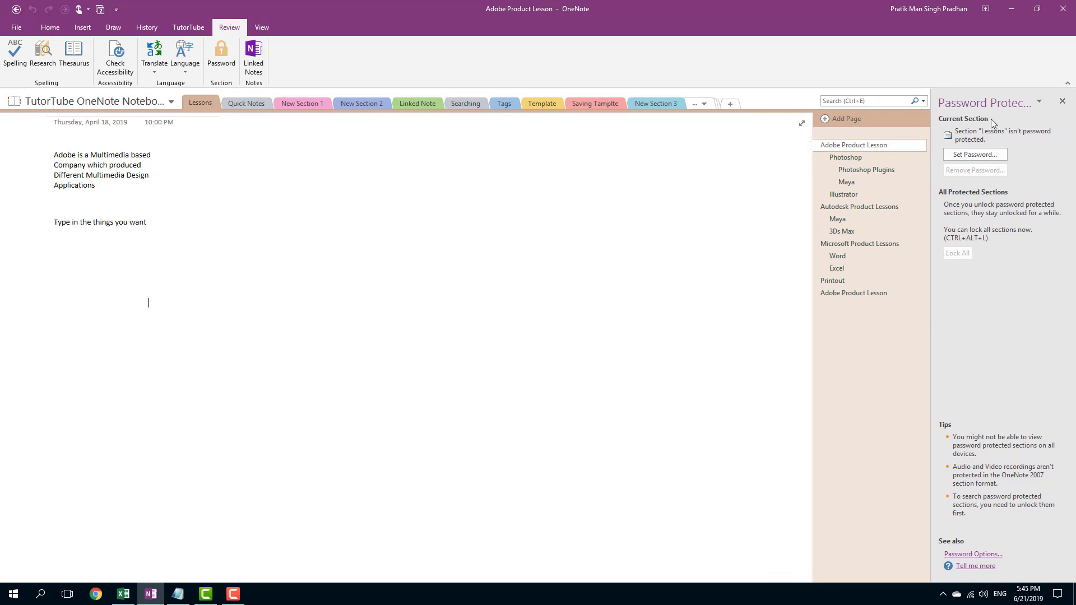
{"action": "left_click", "coordinate": [979, 153]}
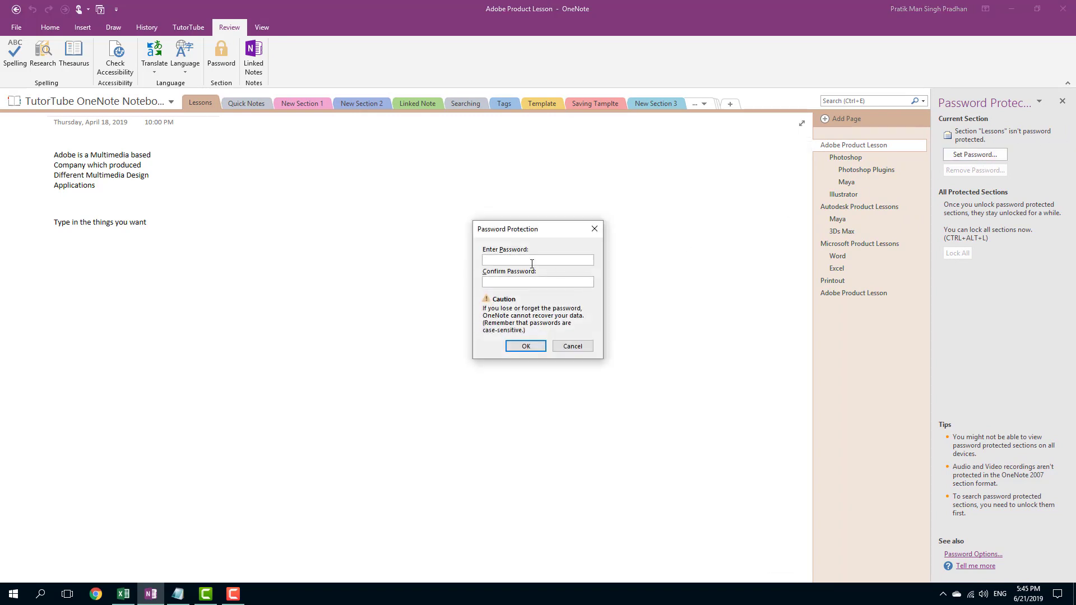
{"action": "type", "text": "••••••"}
{"action": "key", "text": "BackSpace"}
{"action": "key", "text": "BackSpace"}
{"action": "key", "text": "BackSpace"}
{"action": "key", "text": "BackSpace"}
{"action": "key", "text": "BackSpace"}
{"action": "key", "text": "BackSpace"}
{"action": "type", "text": "•••••••••"}
{"action": "left_click", "coordinate": [562, 281]}
{"action": "type", "text": "••••••••"}
{"action": "left_click", "coordinate": [530, 346]}
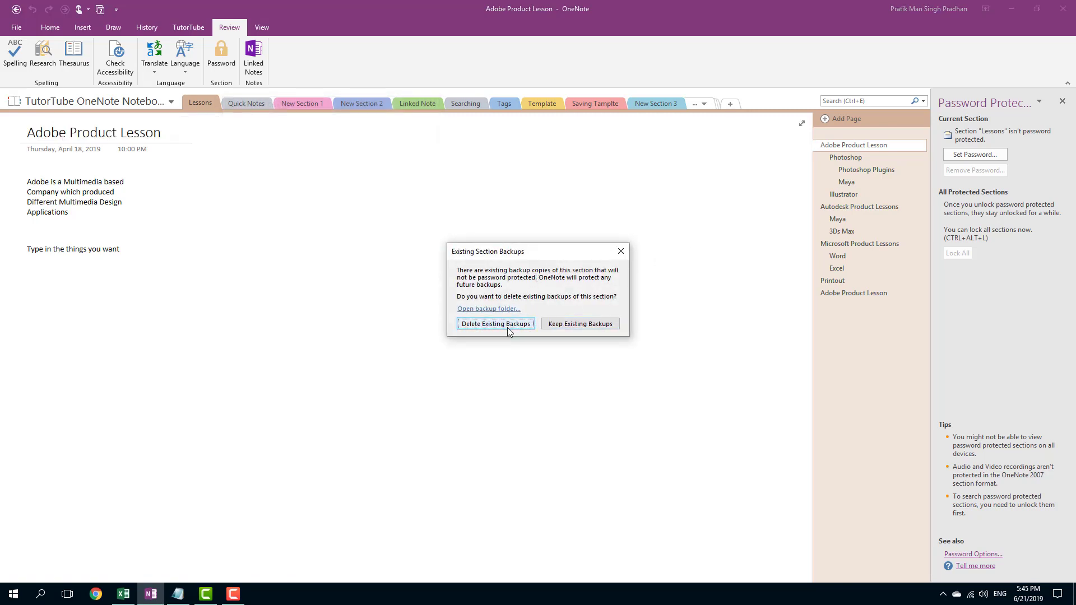
{"action": "left_click", "coordinate": [571, 328]}
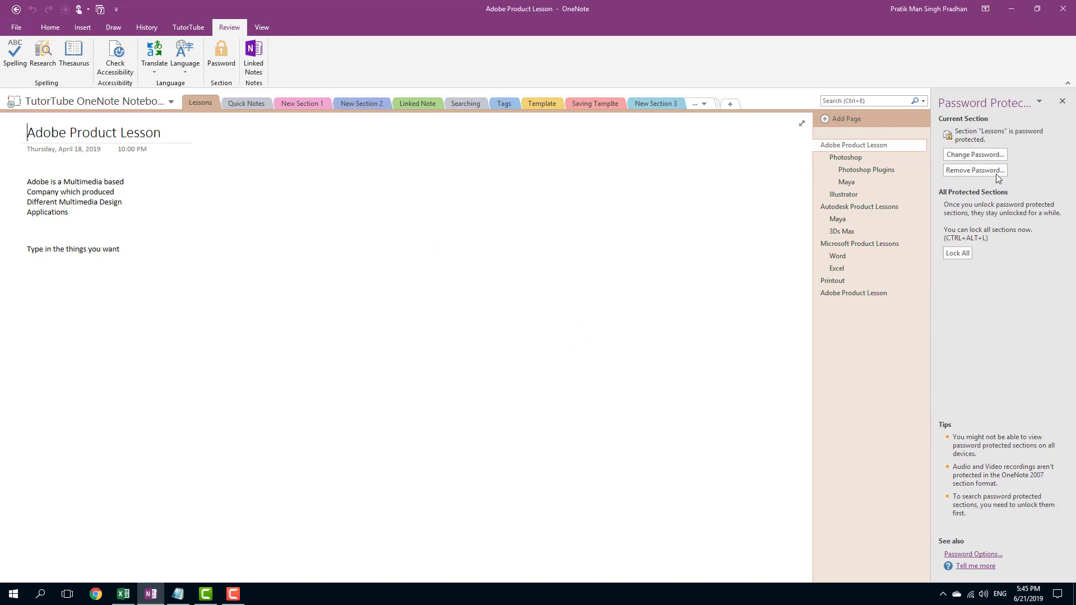
Visit the Quick Notes section, return to Lessons and add a note reading "ghgh" beside the Adobe paragraph.
{"action": "left_click", "coordinate": [241, 102]}
{"action": "left_click", "coordinate": [207, 103]}
{"action": "left_click", "coordinate": [193, 185]}
{"action": "type", "text": "ghgh"}
{"action": "left_click", "coordinate": [308, 262]}
Lock all password-protected sections, and switch to Quick Notes and back to the Lessons section.
{"action": "left_click", "coordinate": [959, 253]}
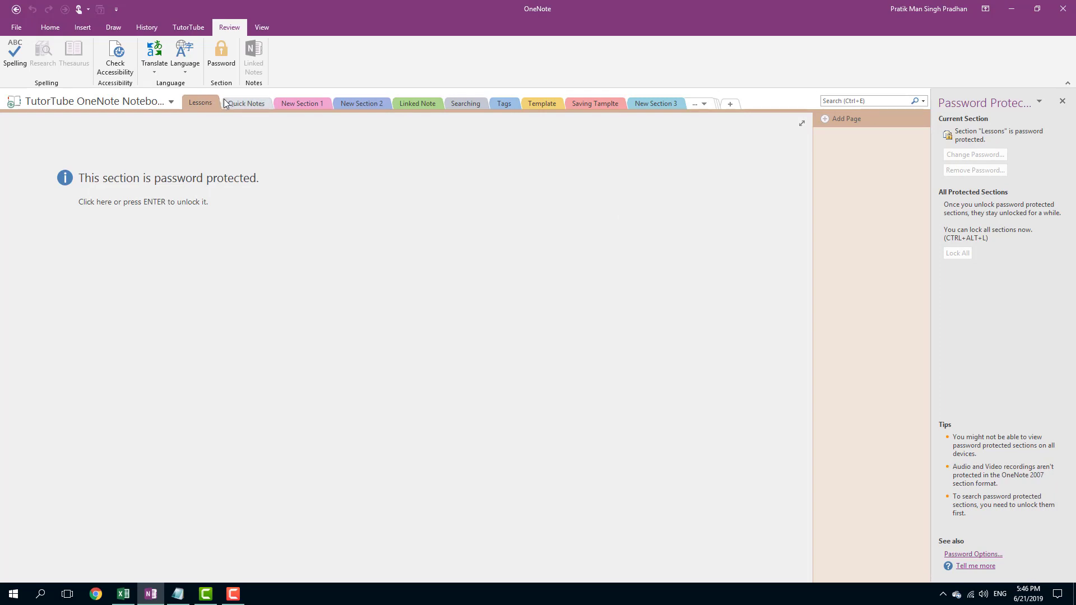
{"action": "left_click", "coordinate": [239, 103]}
{"action": "left_click", "coordinate": [206, 105]}
Unlock the Lessons section by entering its section password.
{"action": "left_click", "coordinate": [138, 214]}
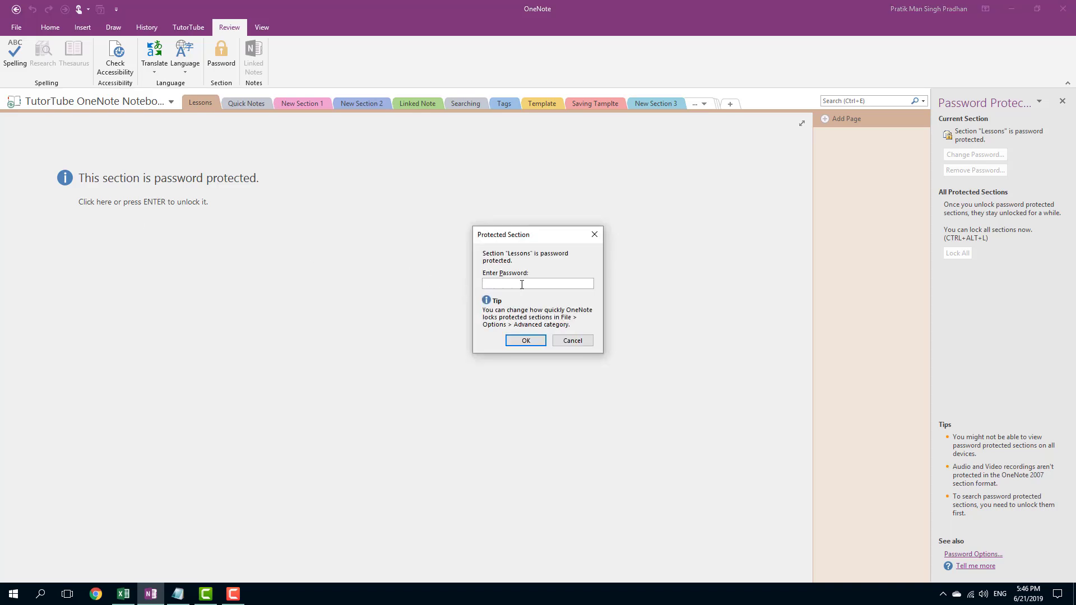
{"action": "left_click", "coordinate": [523, 341]}
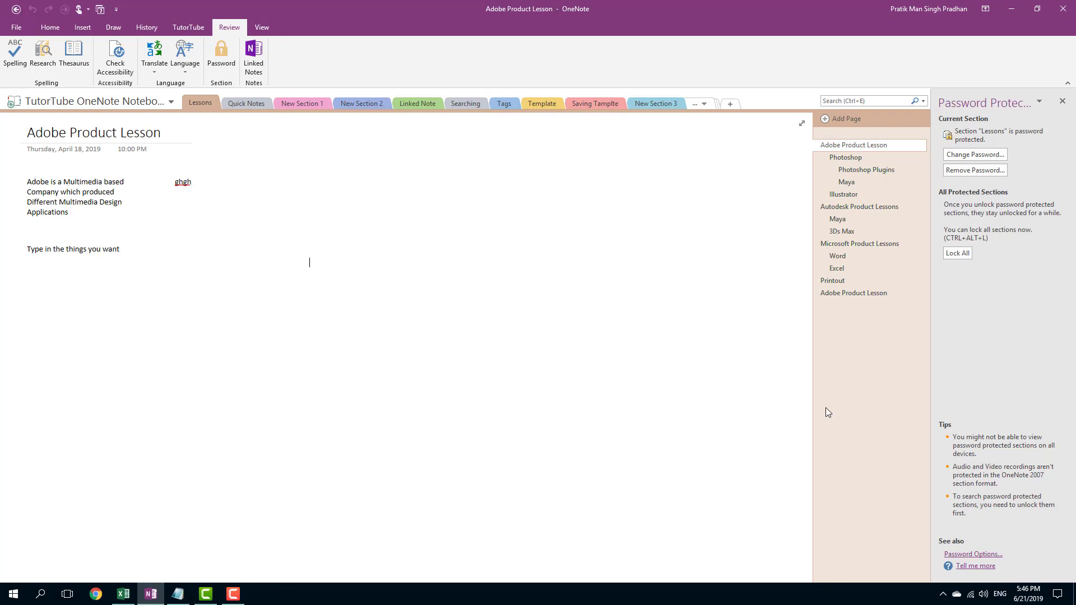
In the password options, keep the 5 Minutes auto-lock time and enable locking protected sections as soon as they are navigated away from.
{"action": "left_click", "coordinate": [985, 555]}
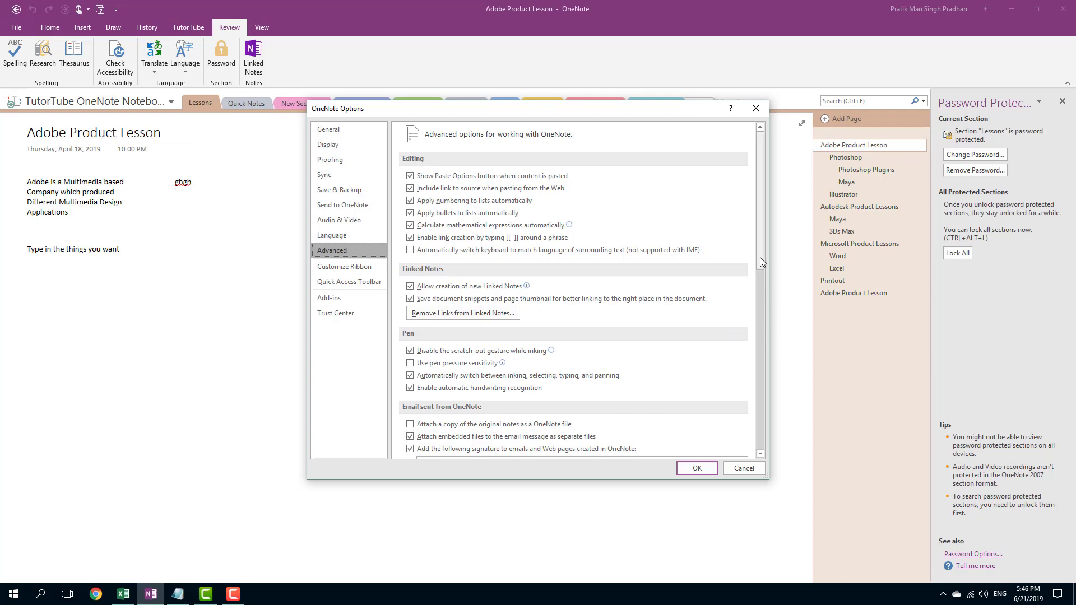
{"action": "left_click_drag", "start_coordinate": [760, 258], "coordinate": [759, 419]}
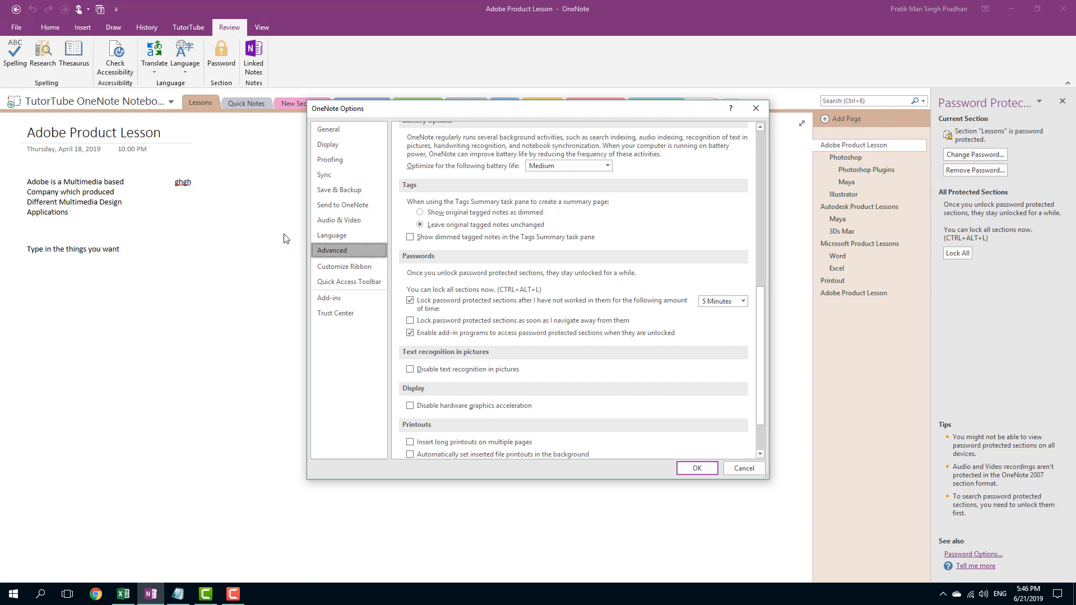
{"action": "left_click", "coordinate": [719, 303]}
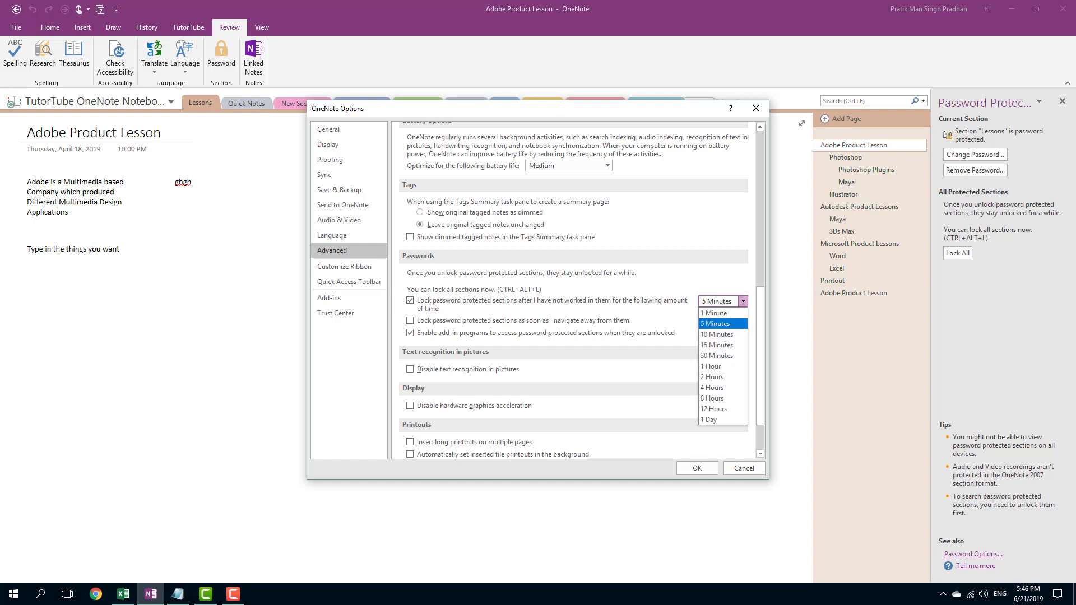
{"action": "left_click", "coordinate": [736, 326]}
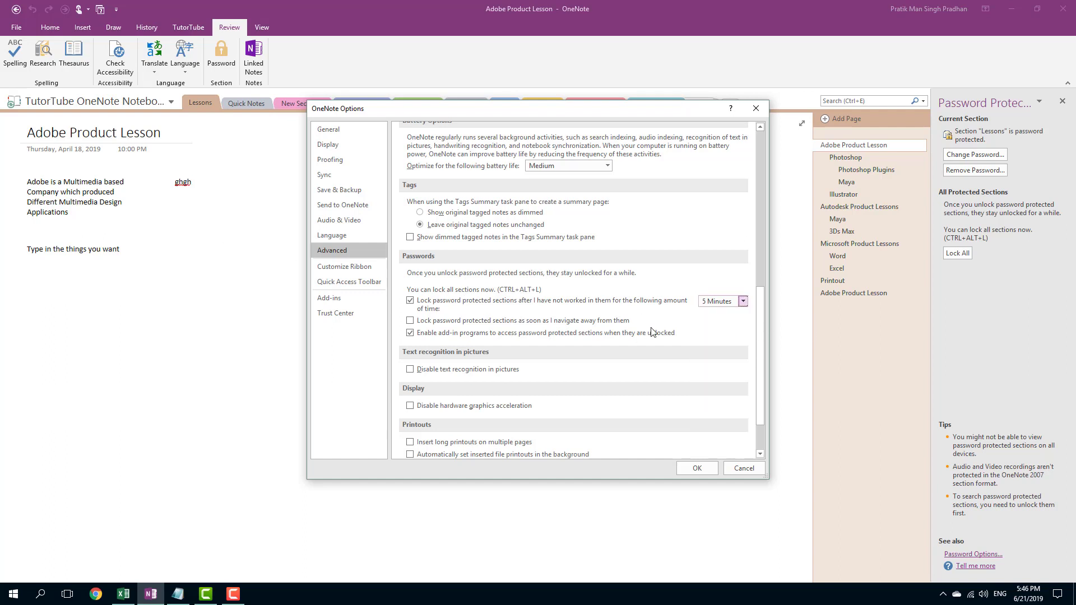
{"action": "left_click", "coordinate": [451, 323]}
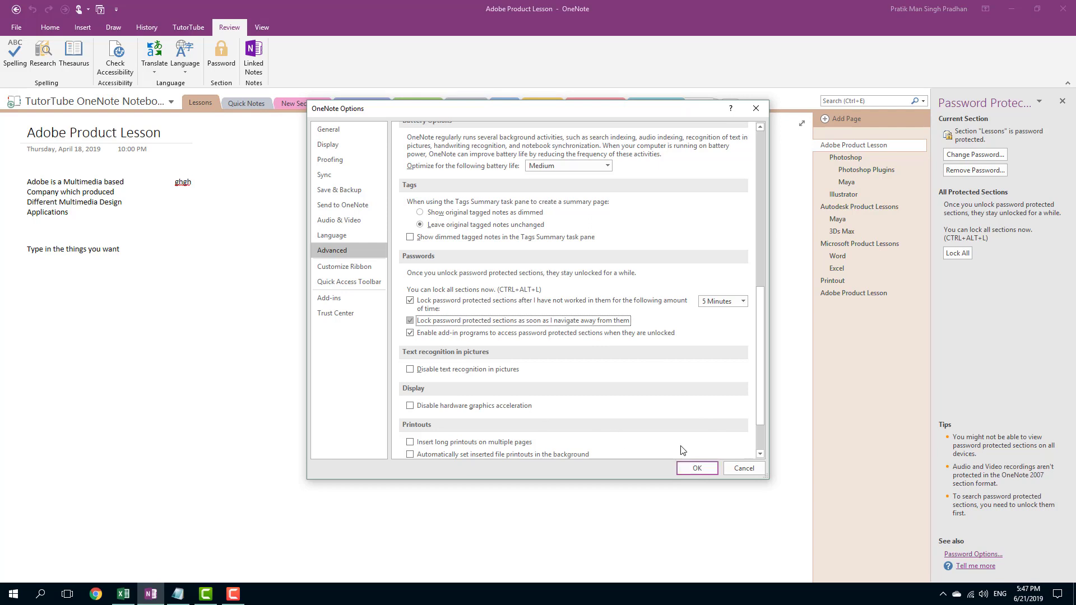
{"action": "left_click", "coordinate": [695, 468]}
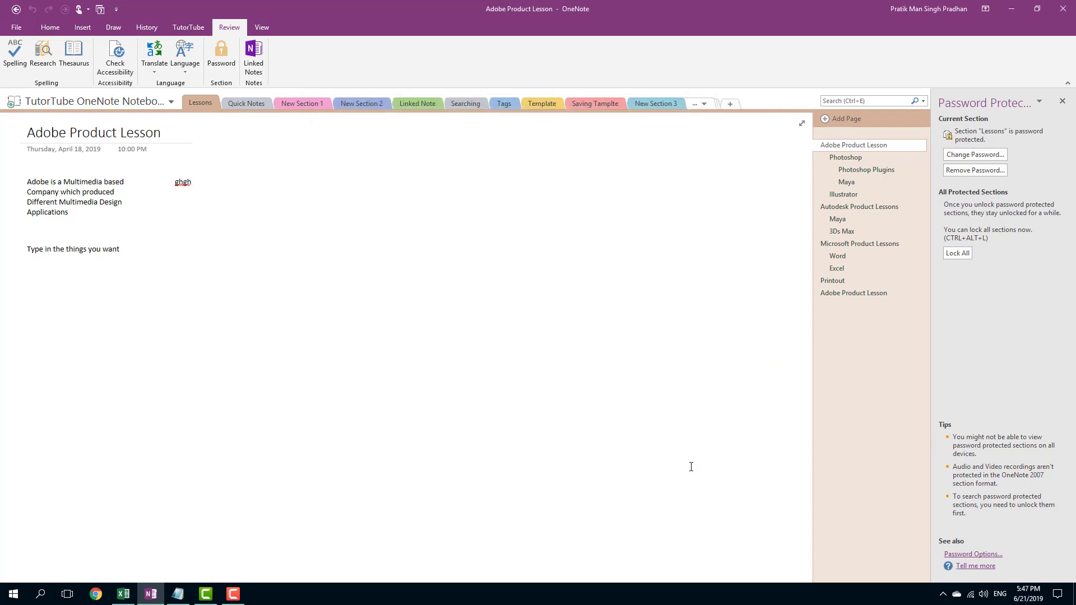
Switch to New Section 1 and back to Lessons to test the automatic lock, and unlock Lessons with the section password.
{"action": "left_click", "coordinate": [298, 102]}
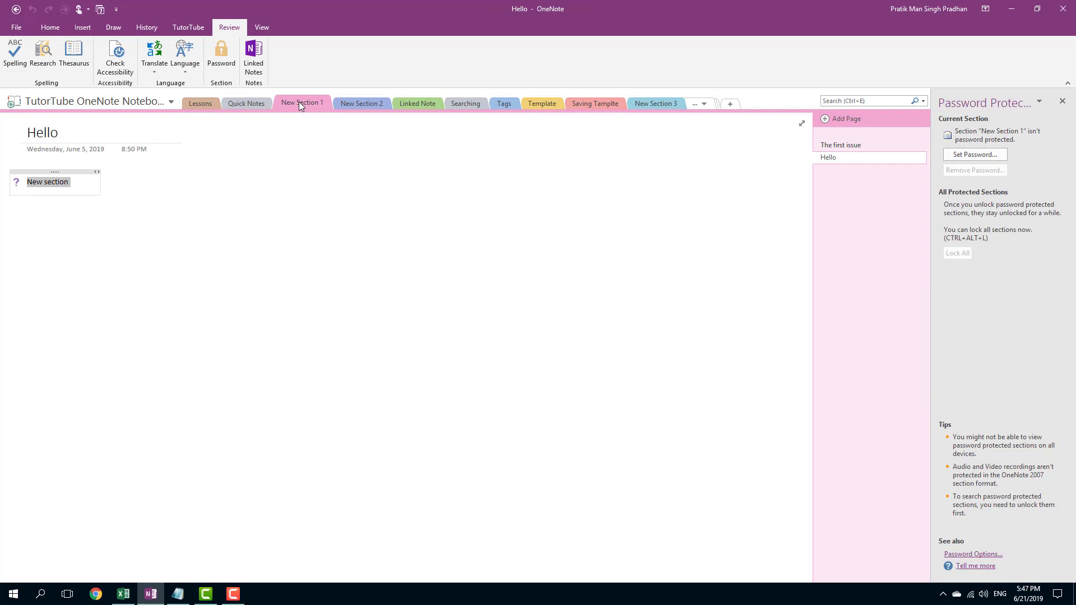
{"action": "left_click", "coordinate": [208, 103]}
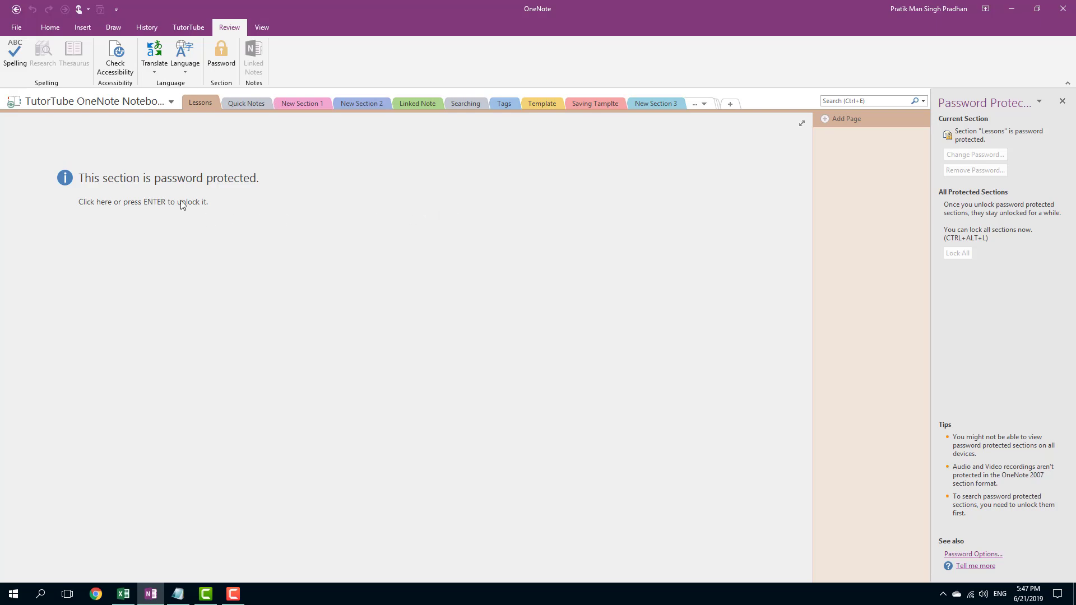
{"action": "left_click", "coordinate": [245, 211]}
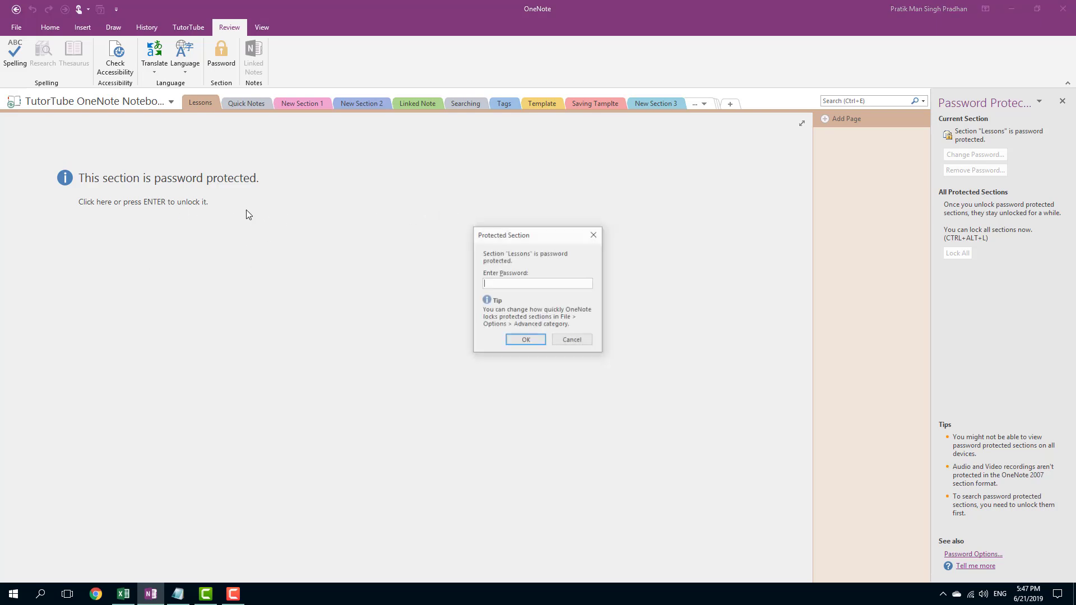
{"action": "type", "text": "•••••••••"}
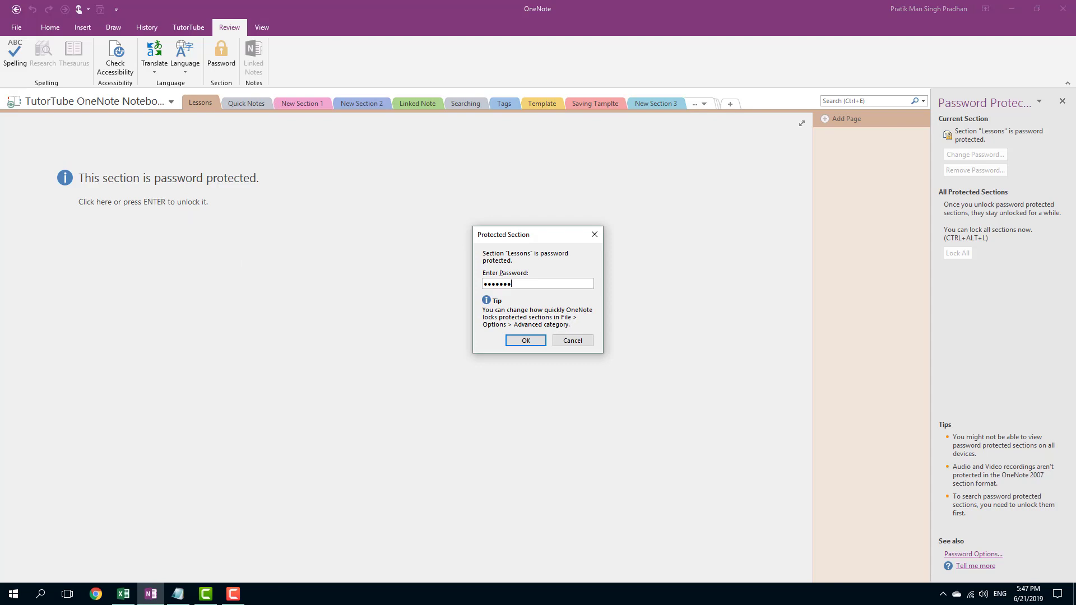
{"action": "left_click", "coordinate": [526, 341]}
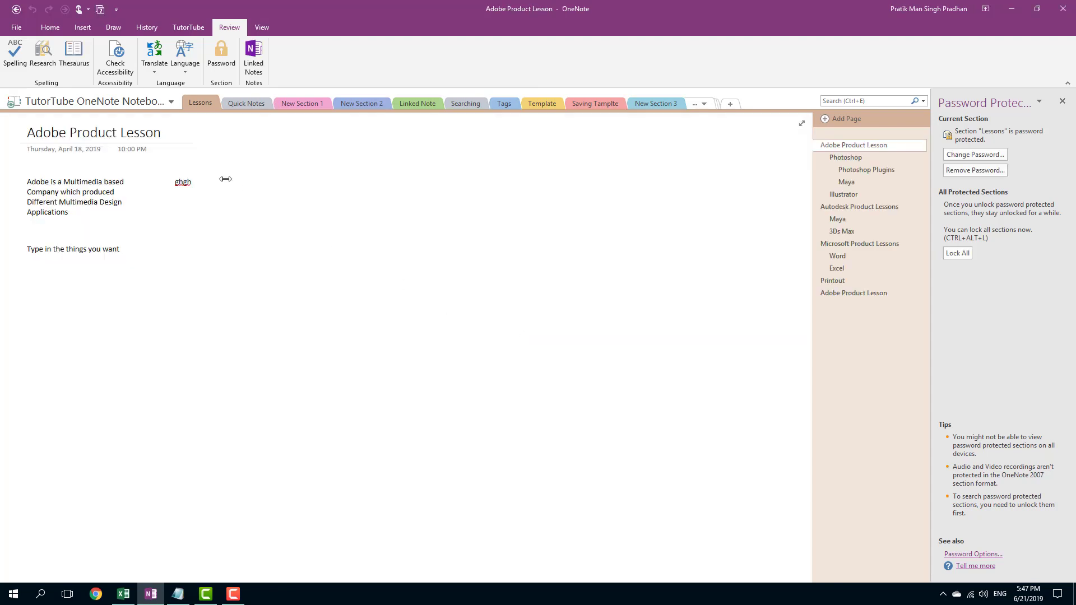
Change the Lessons section's password by entering the old password, a new password and its confirmation.
{"action": "left_click", "coordinate": [974, 156]}
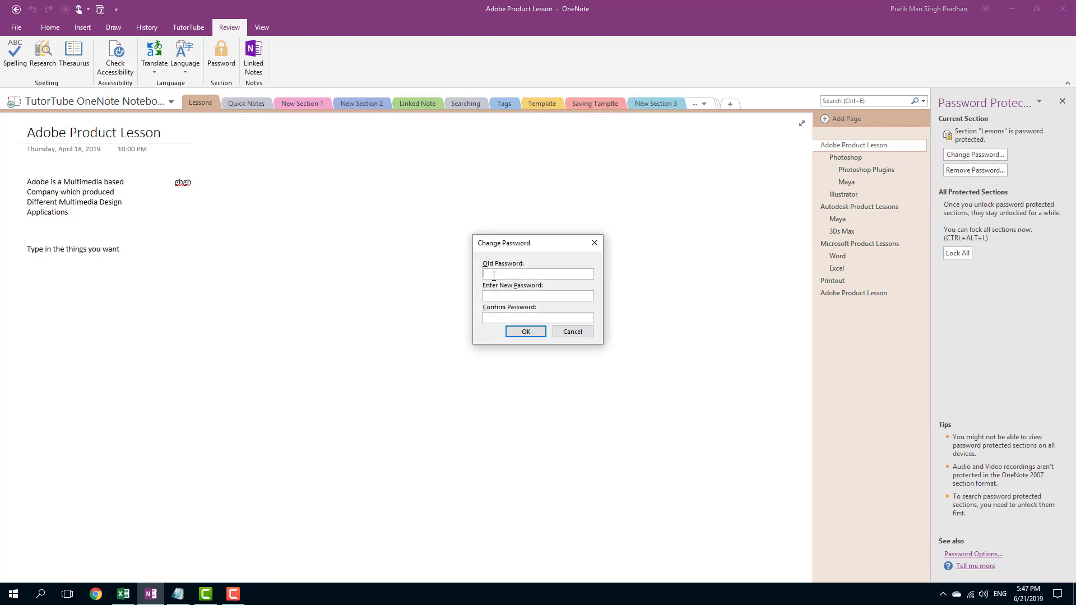
{"action": "type", "text": "*********"}
{"action": "left_click", "coordinate": [501, 295]}
{"action": "type", "text": "**"}
{"action": "left_click", "coordinate": [503, 317]}
{"action": "type", "text": "*"}
{"action": "left_click", "coordinate": [526, 332]}
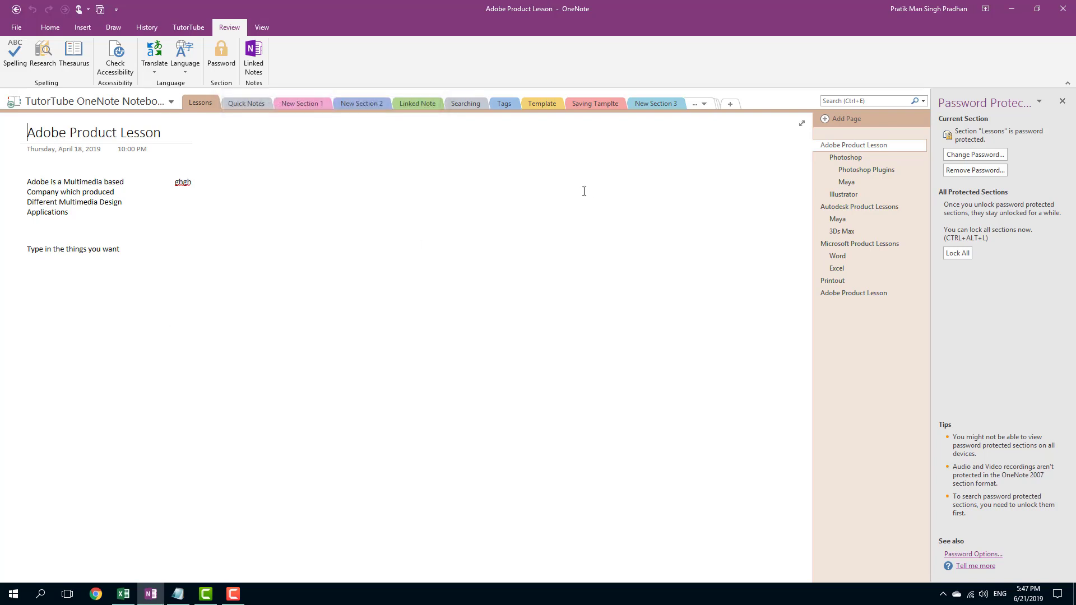
Lock all protected sections again and unlock Lessons with the new section password.
{"action": "left_click", "coordinate": [957, 253]}
{"action": "left_click", "coordinate": [384, 234]}
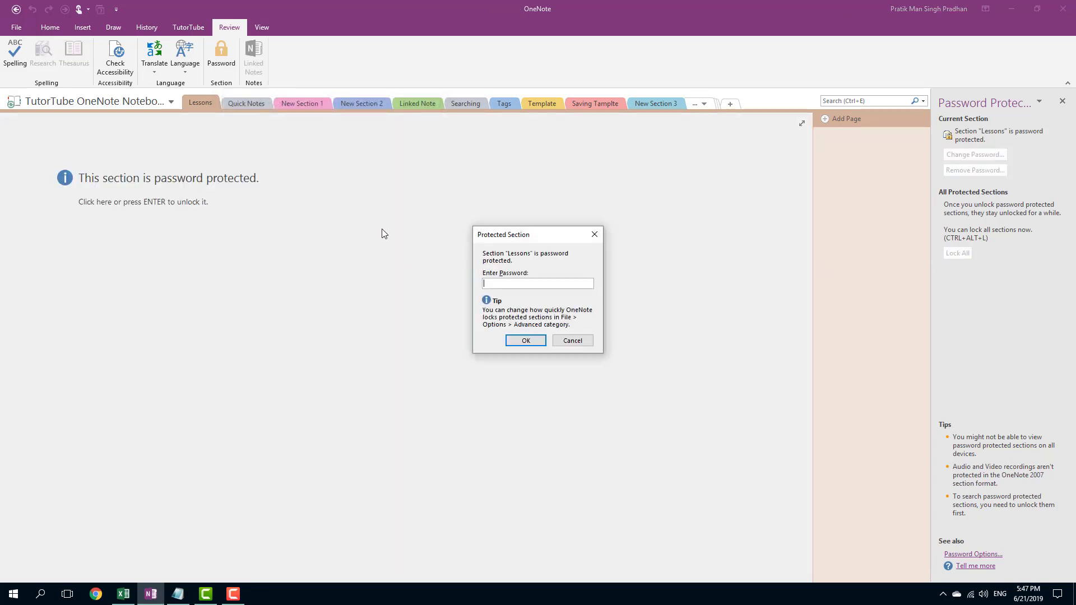
{"action": "left_click", "coordinate": [527, 341]}
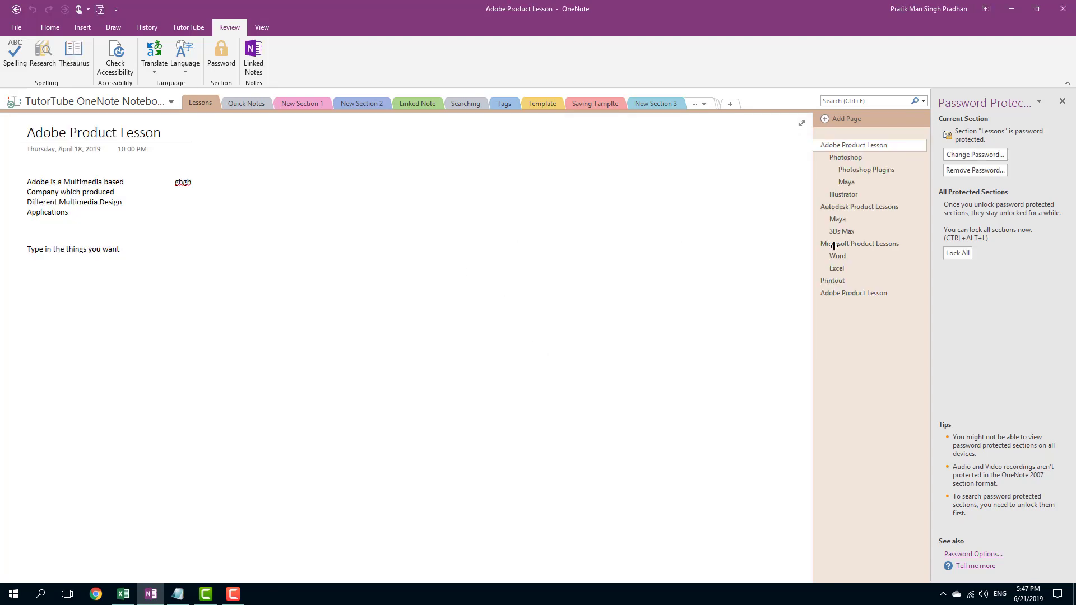
Remove the Lessons section's password protection by entering the current password, and check access by switching to Quick Notes and back.
{"action": "left_click", "coordinate": [970, 171]}
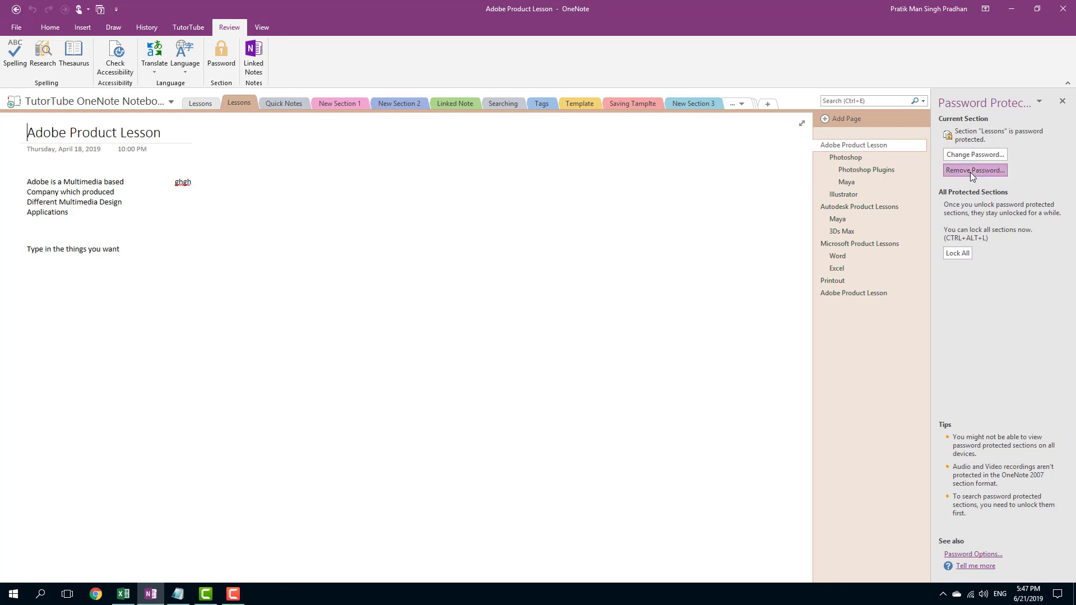
{"action": "type", "text": "***"}
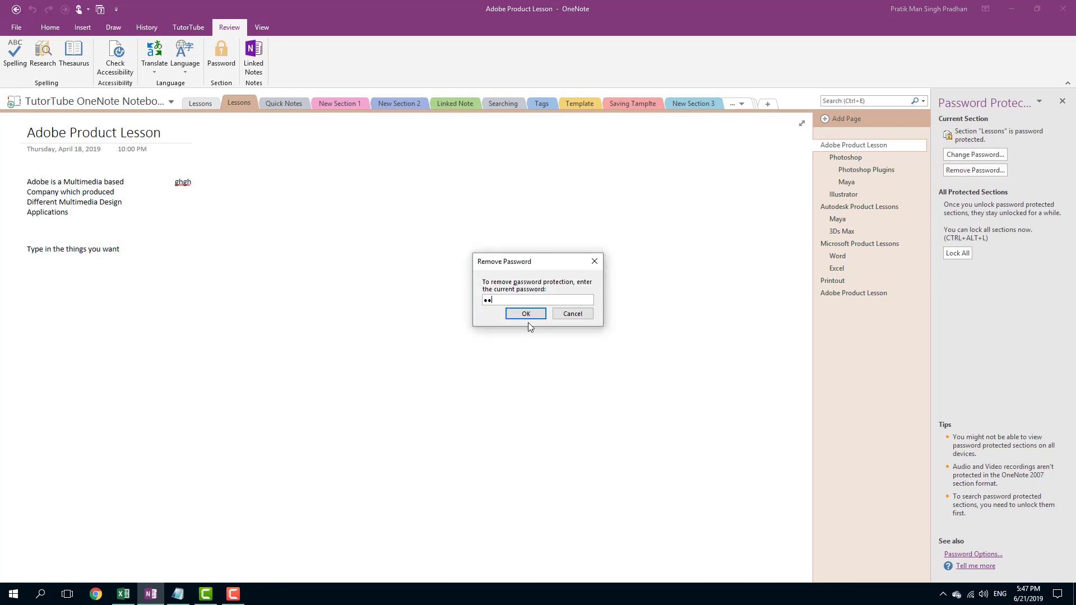
{"action": "left_click", "coordinate": [529, 315]}
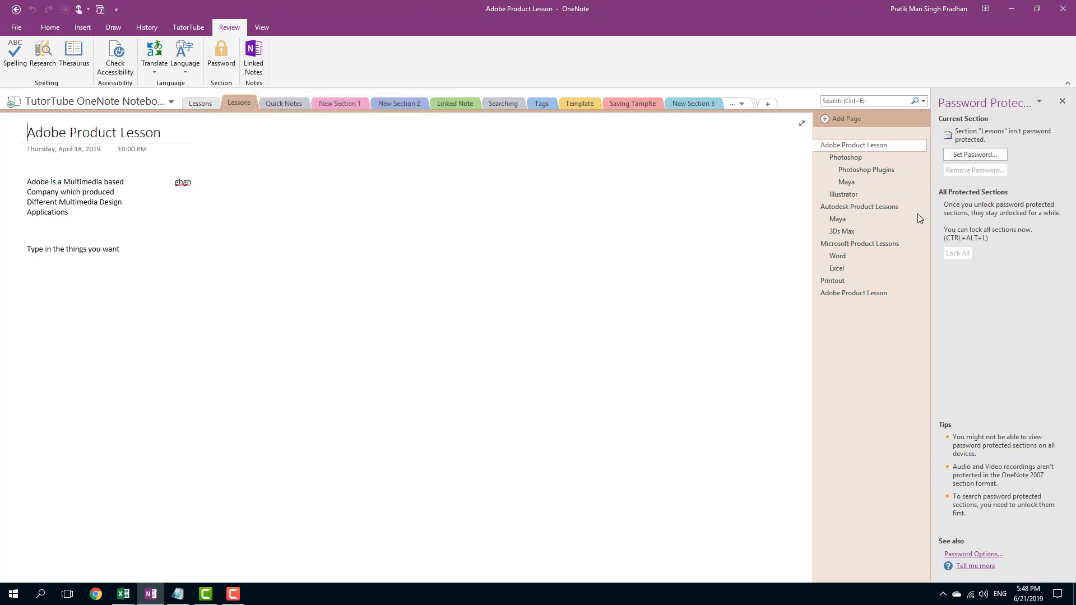
{"action": "left_click", "coordinate": [299, 105]}
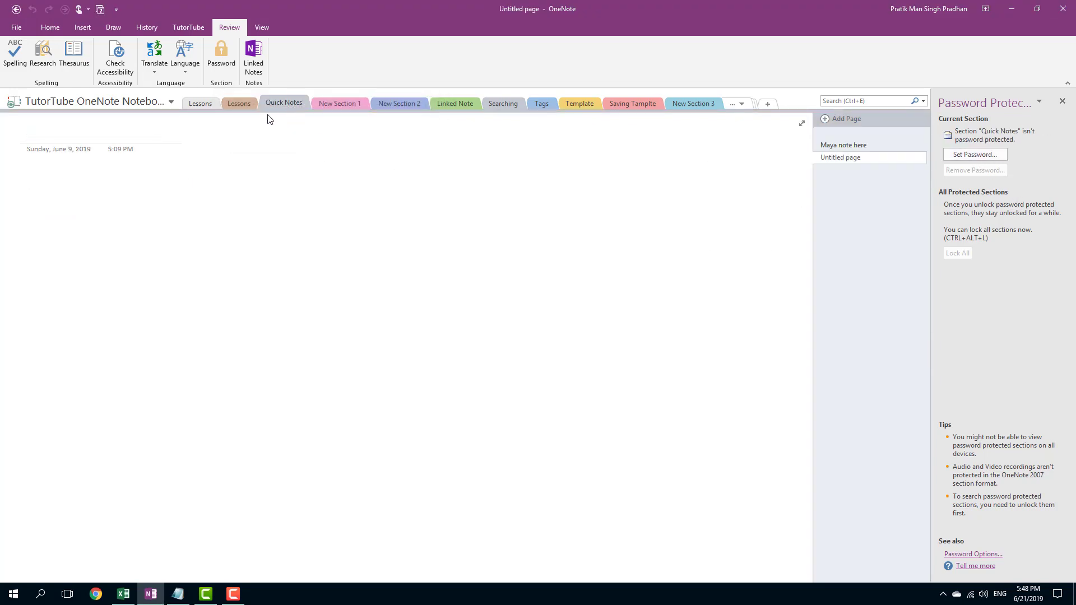
{"action": "left_click", "coordinate": [240, 103]}
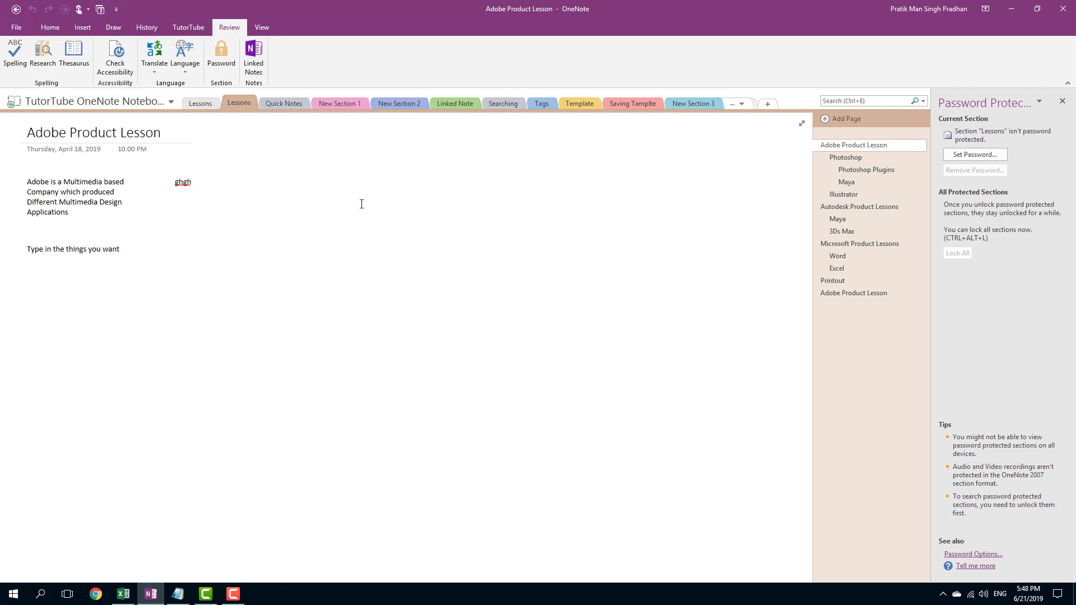